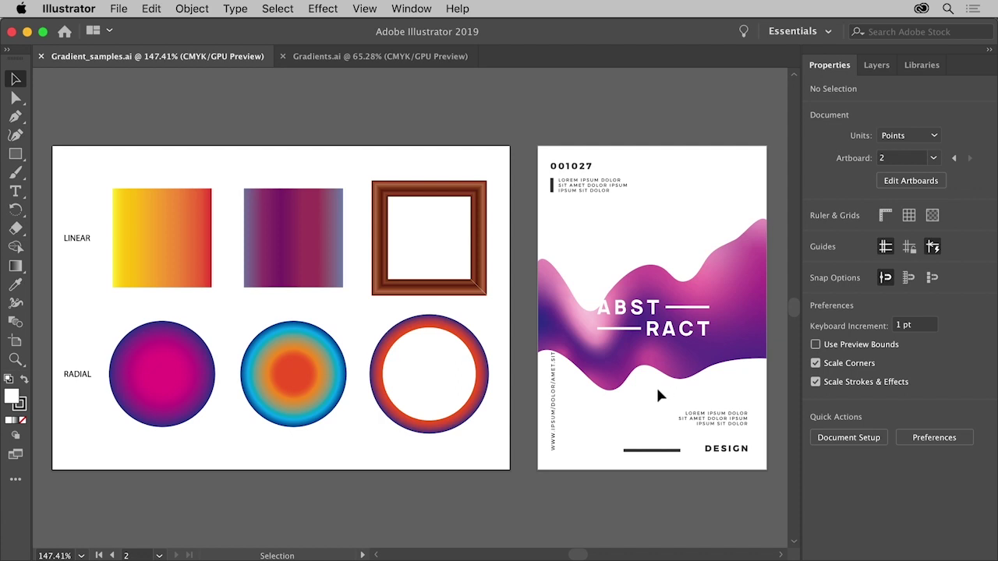
Switch to the Gradients.ai document showing the HOTHOUSE and CREATIVE postcard artboards
click(420, 60)
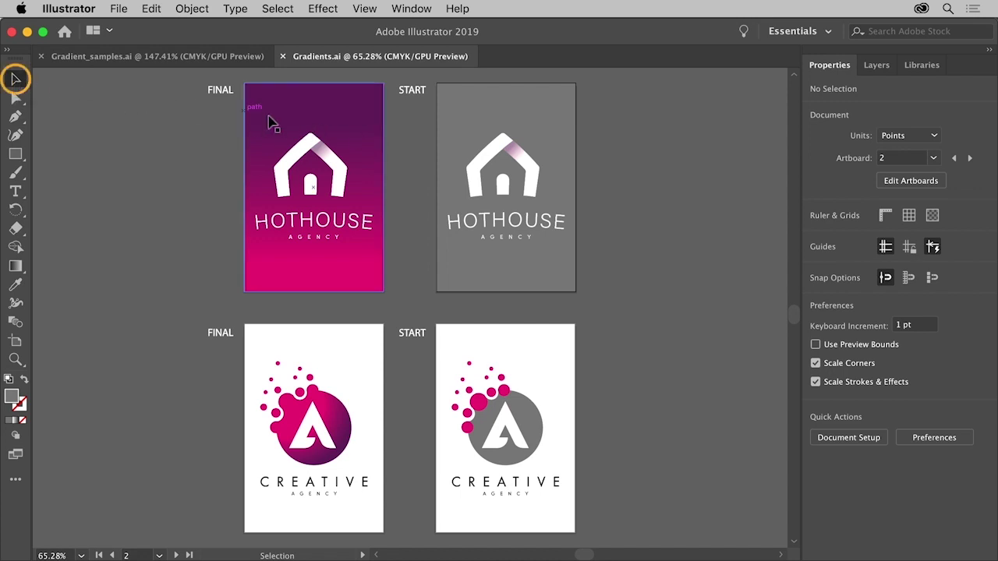
Fill the grey START HOTHOUSE background rectangle with the White, Black gradient swatch
click(459, 132)
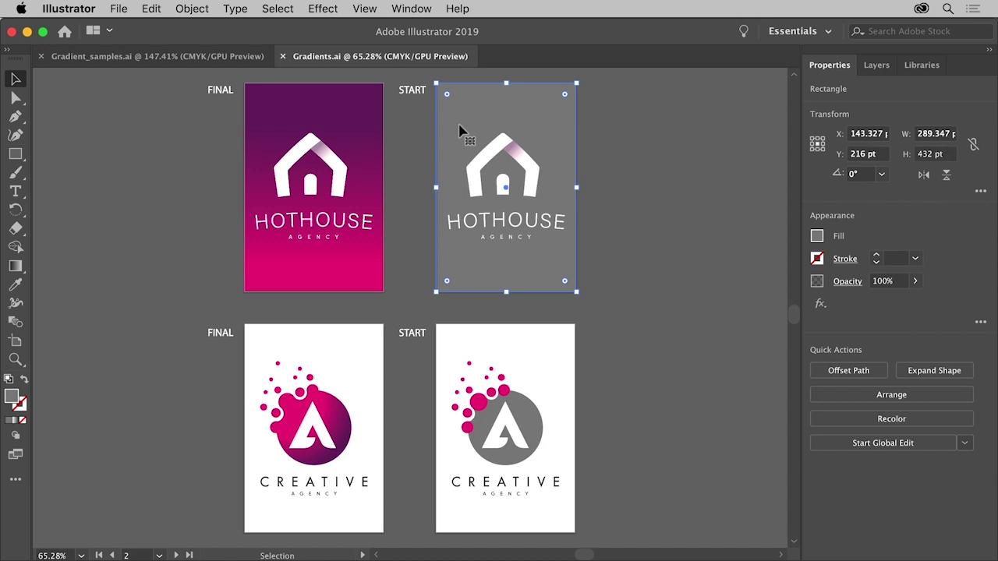
click(817, 236)
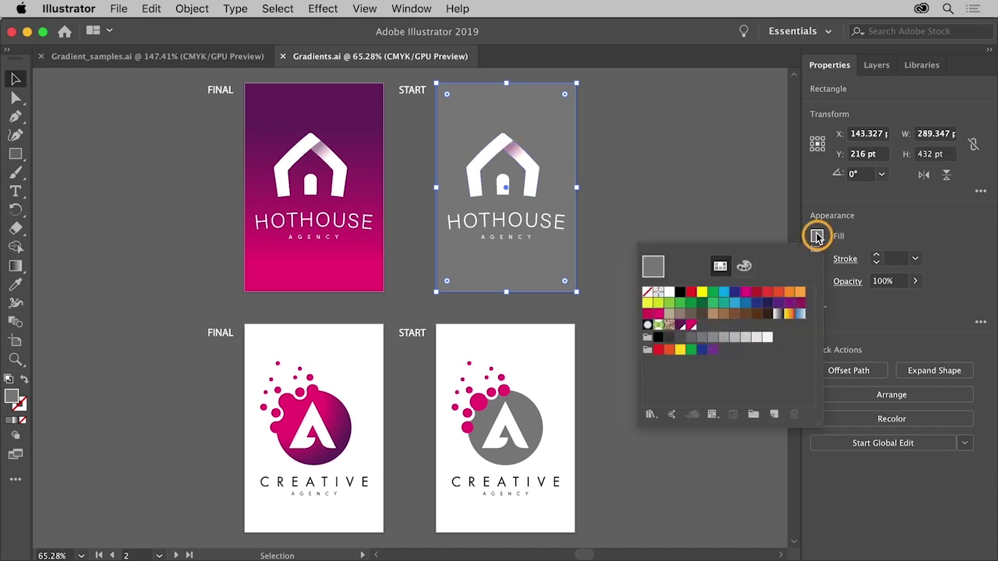
click(721, 267)
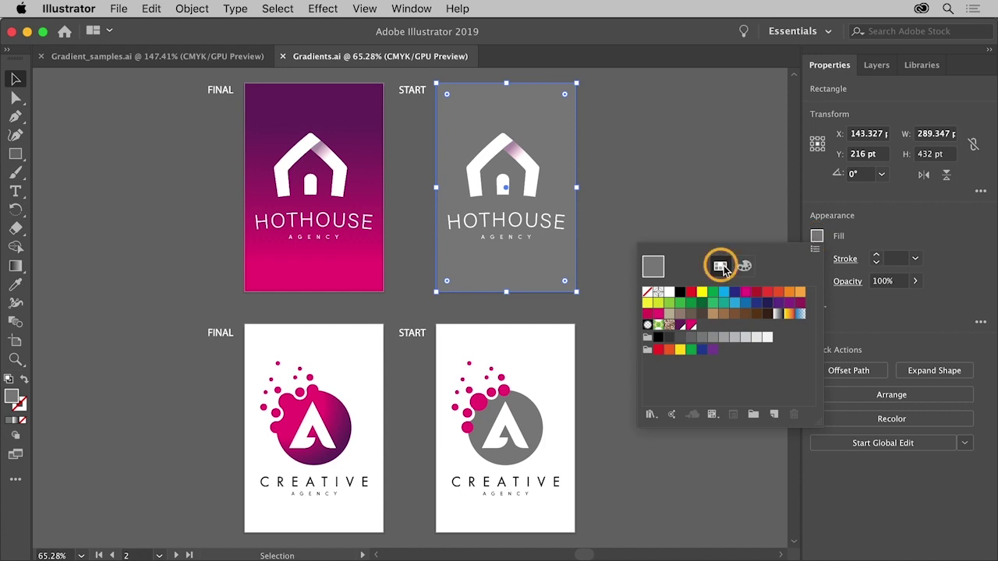
click(777, 319)
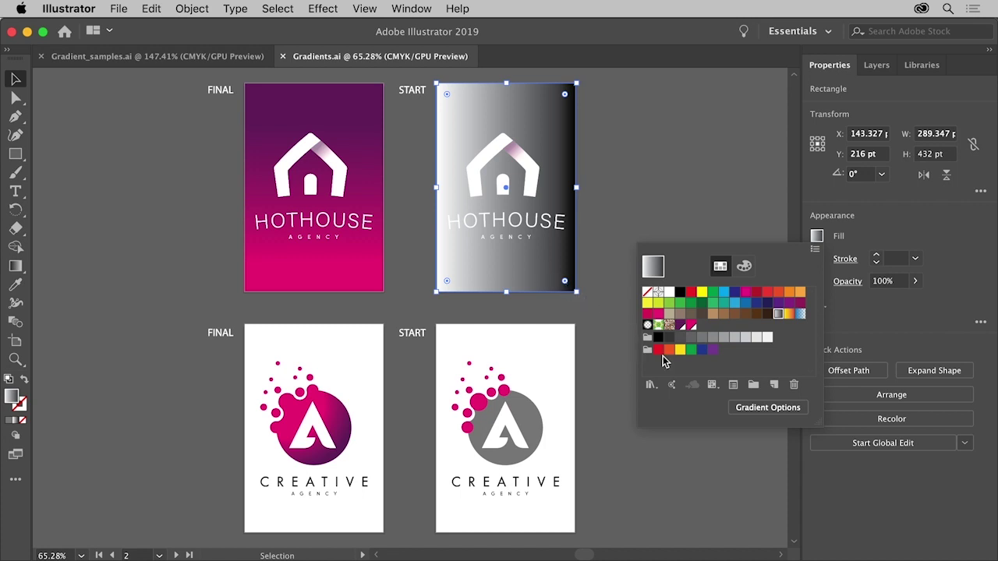
Open the Gradient panel and move it up beside the HOTHOUSE artboards
click(788, 410)
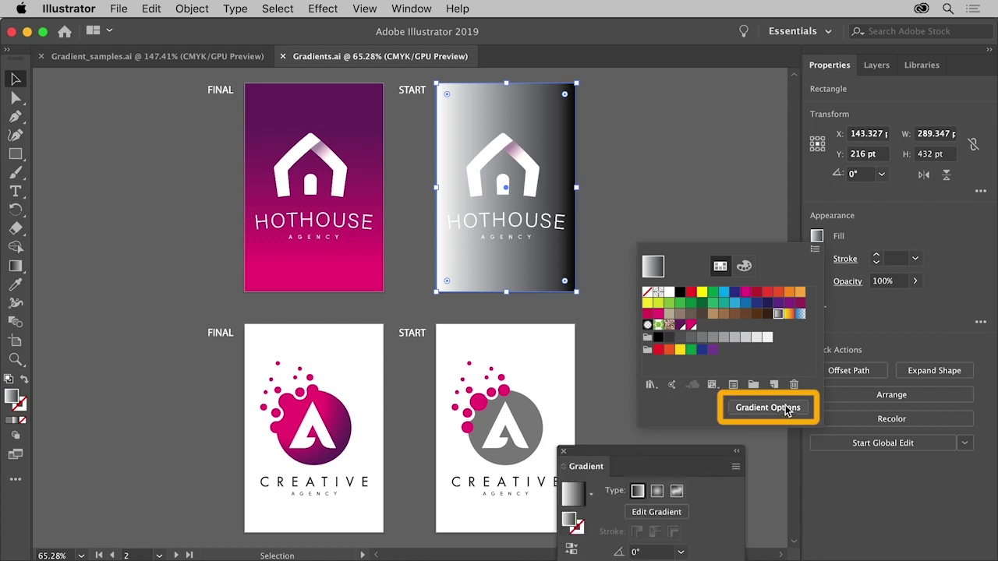
drag(691, 449, 729, 131)
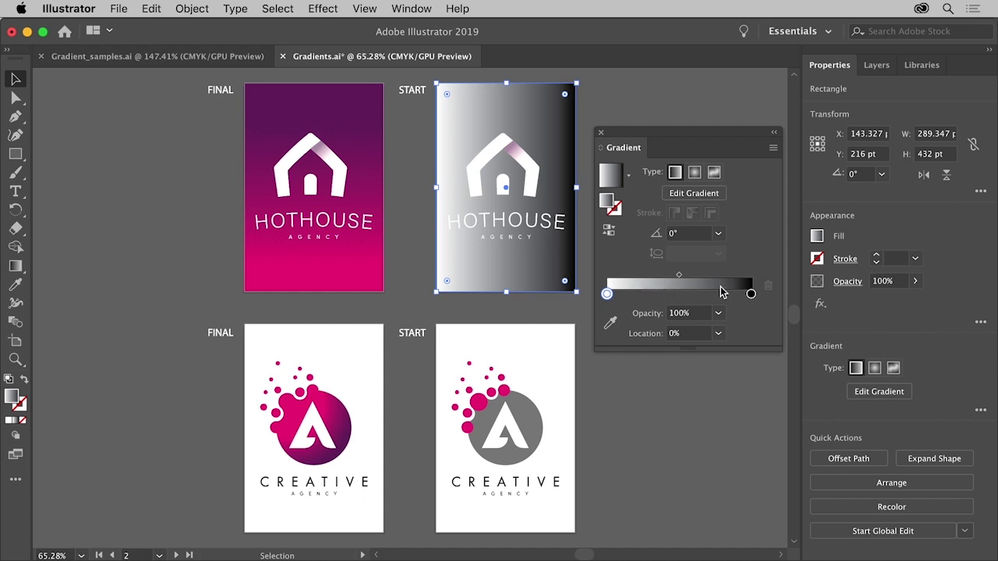
Recolour the gradient stops: purple for the white stop, magenta for the black stop
double_click(608, 295)
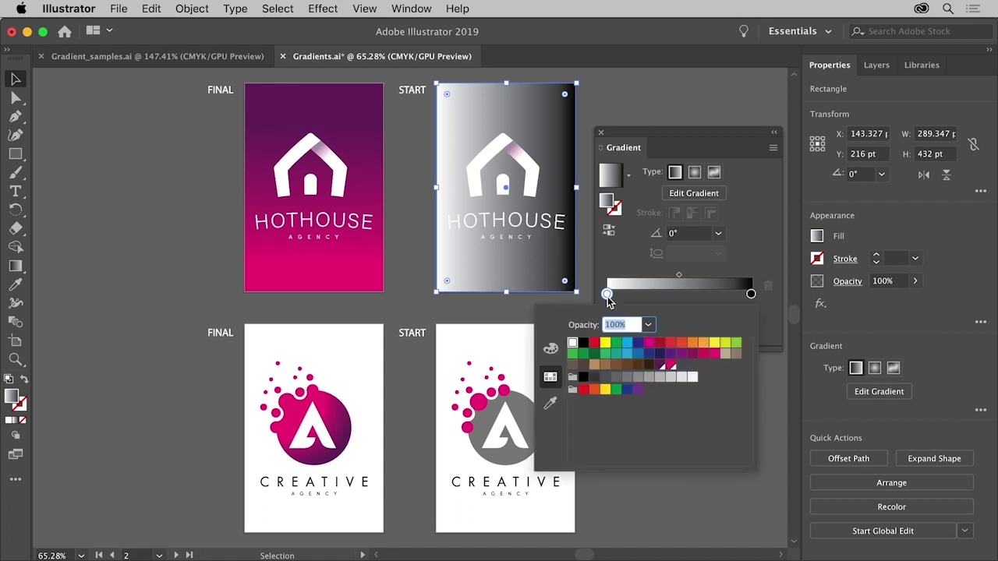
click(661, 367)
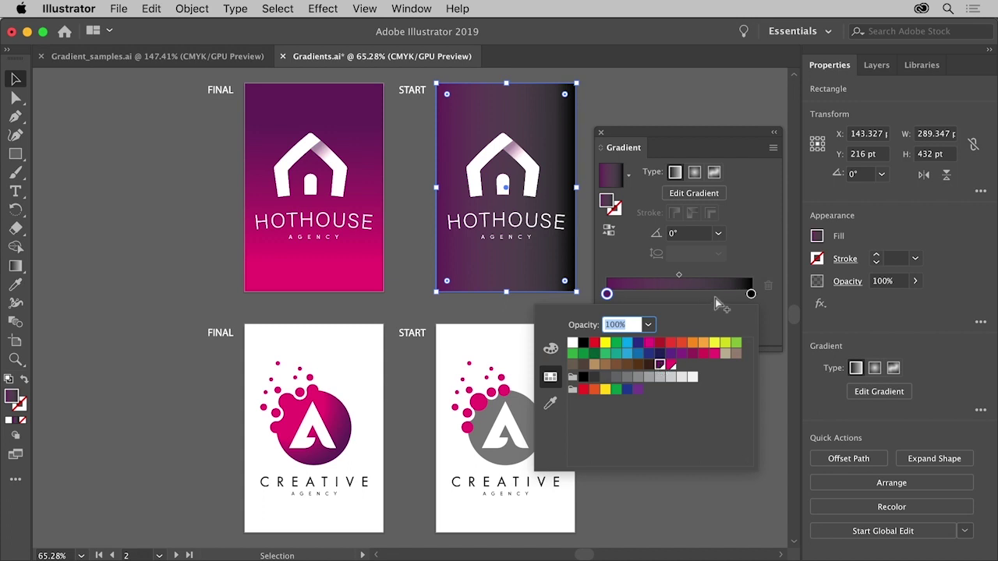
click(751, 252)
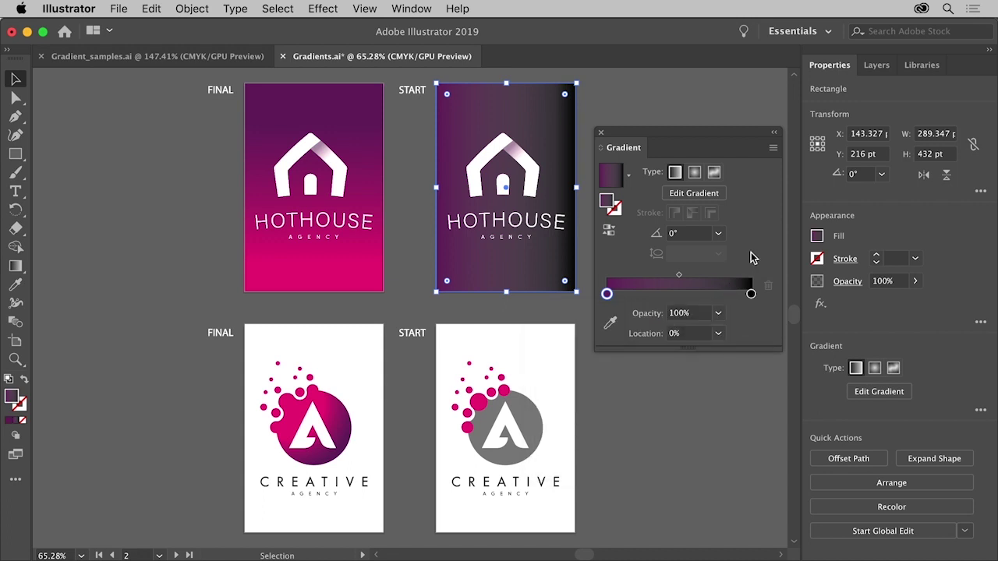
double_click(751, 295)
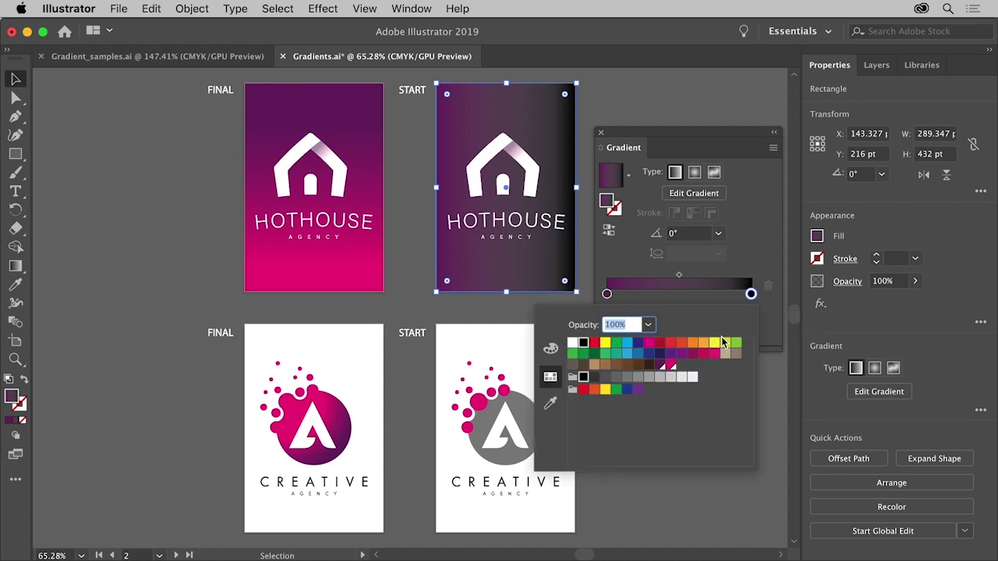
click(670, 364)
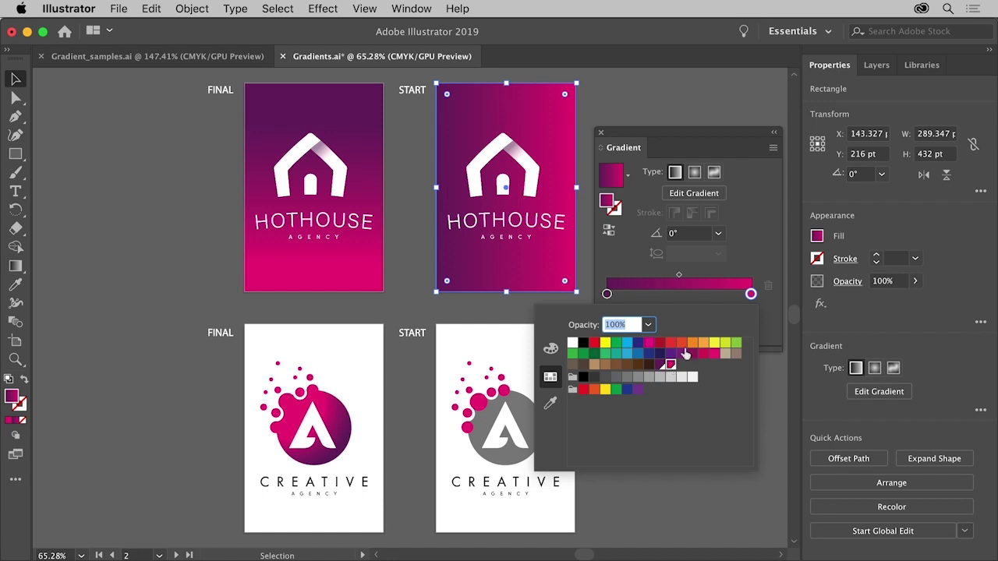
click(741, 268)
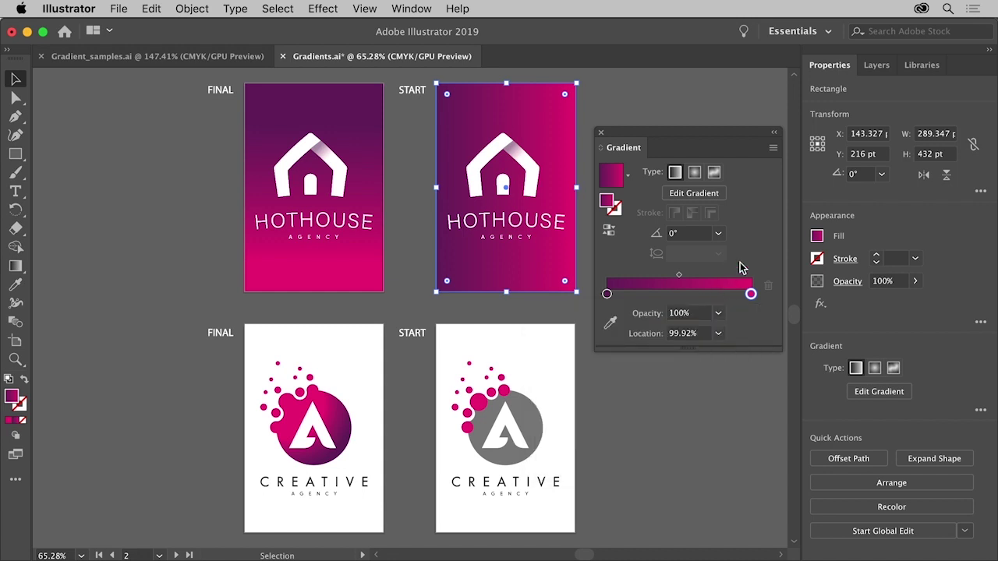
click(681, 296)
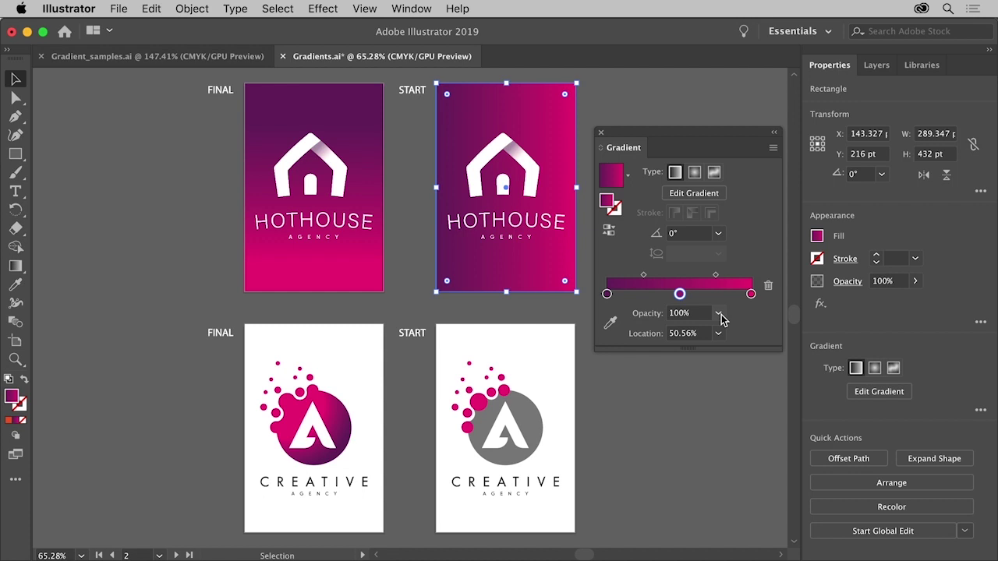
drag(691, 301, 645, 295)
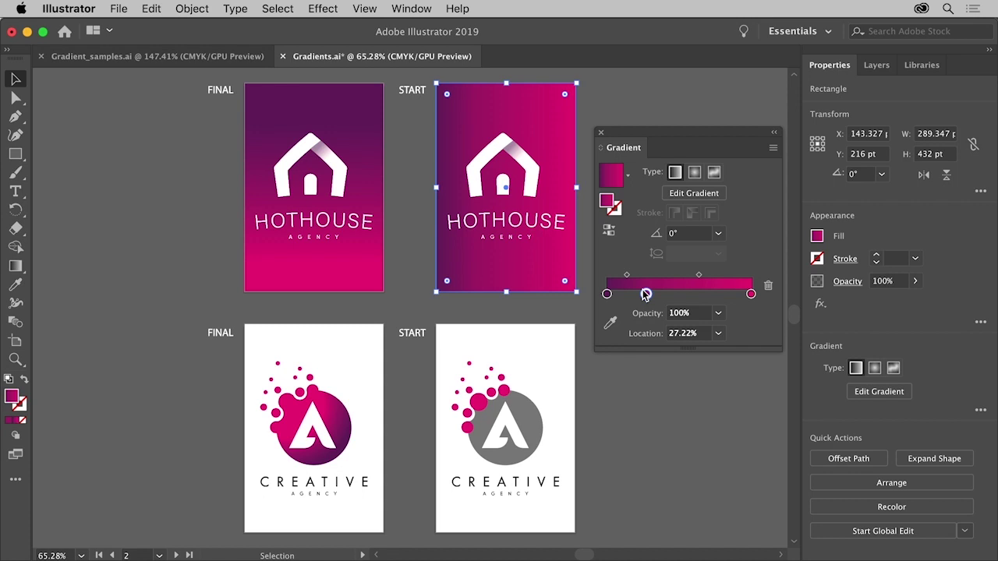
drag(646, 294, 638, 352)
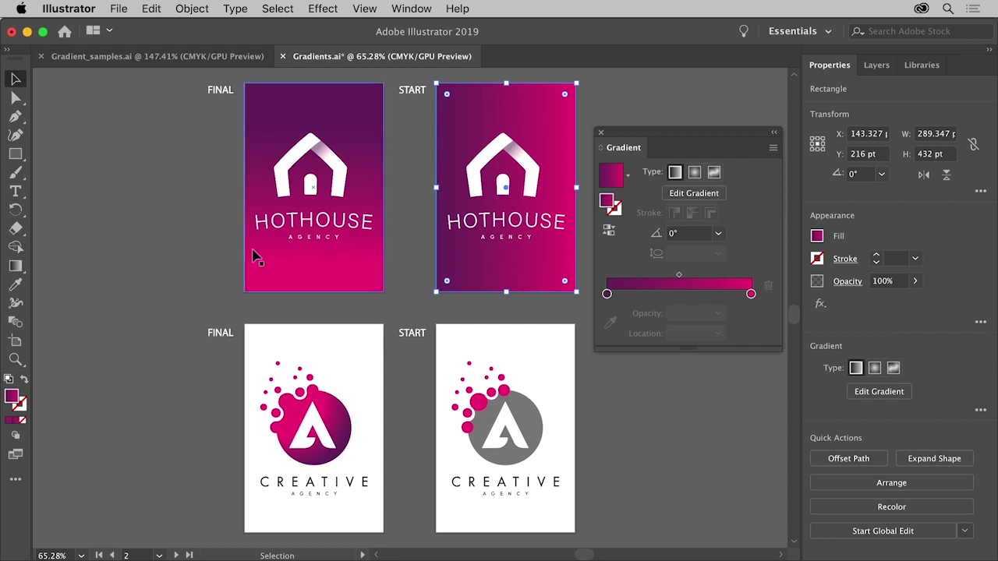
Nudge the magenta stop to about 71%, run the gradient vertically, then reverse it to put purple on top
click(15, 267)
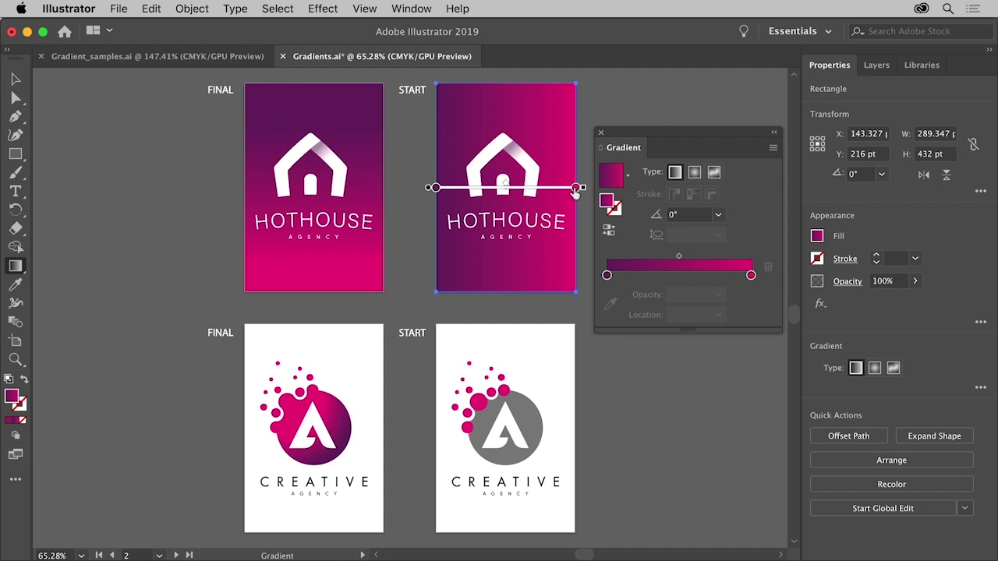
mouse_move(576, 188)
mouse_down()
mouse_move(535, 190)
mouse_move(577, 192)
mouse_up()
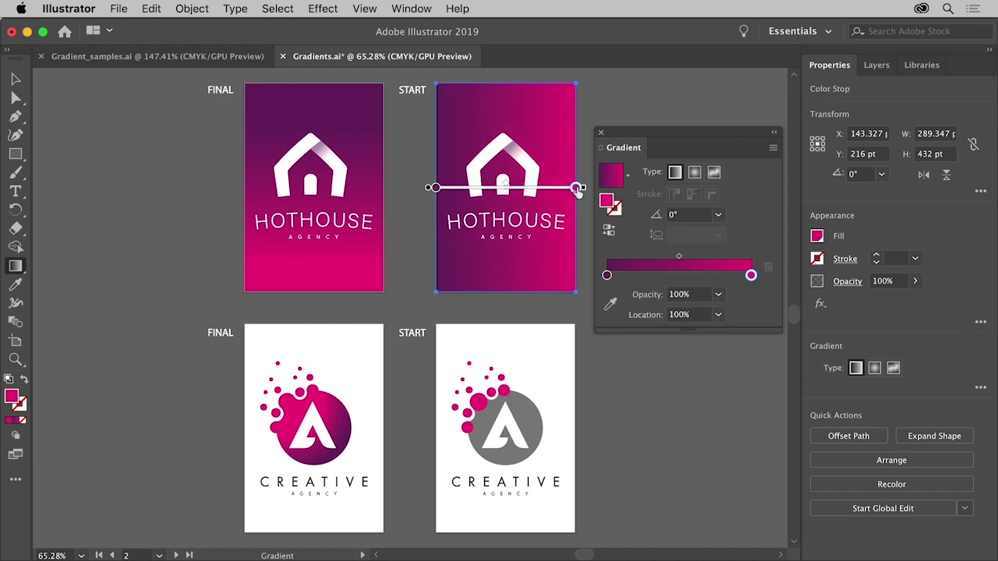
double_click(577, 190)
key(Escape)
drag(507, 262, 504, 103)
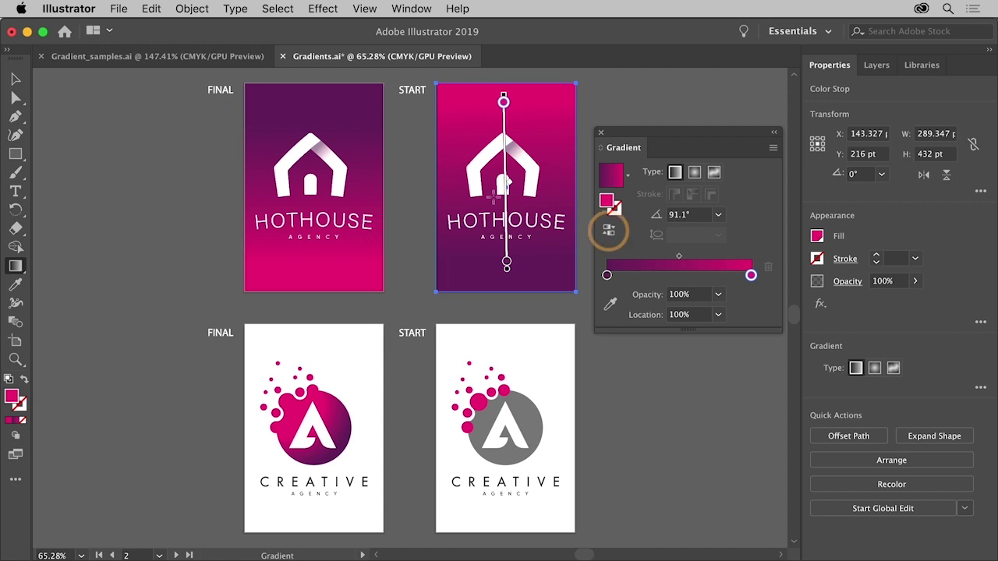
click(610, 233)
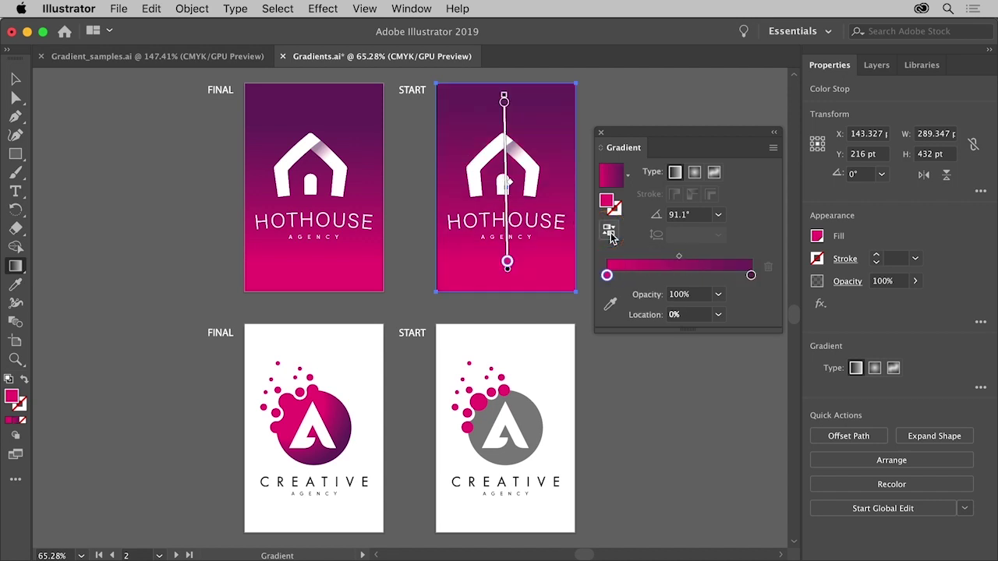
Save the rectangle's purple-to-magenta gradient as a new swatch named 'hothouse'
click(17, 81)
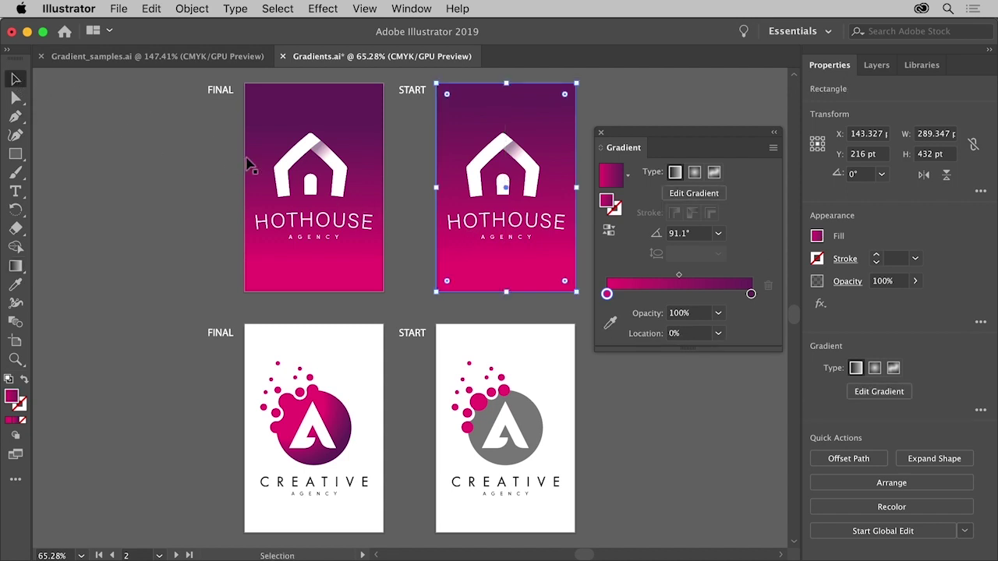
click(816, 236)
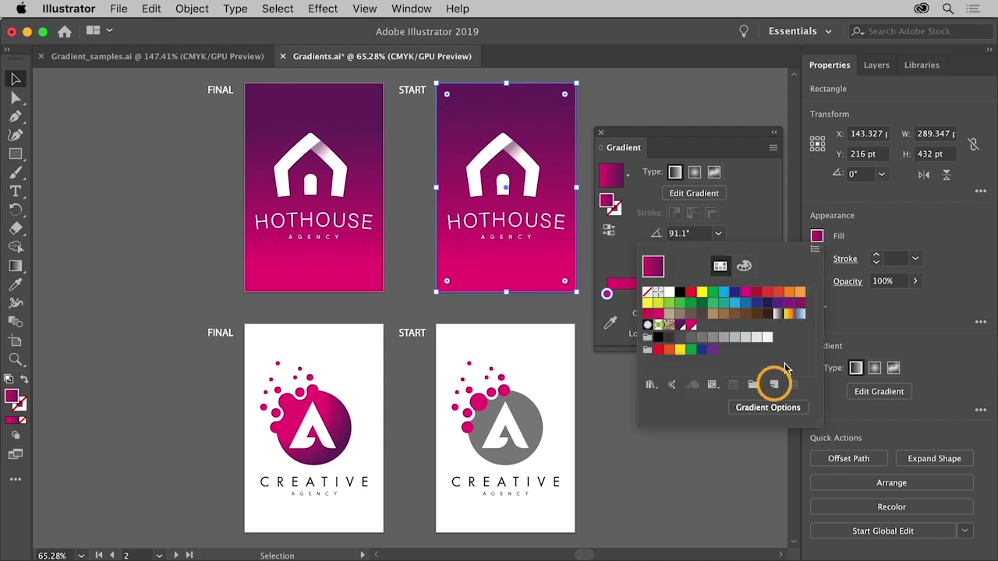
click(775, 386)
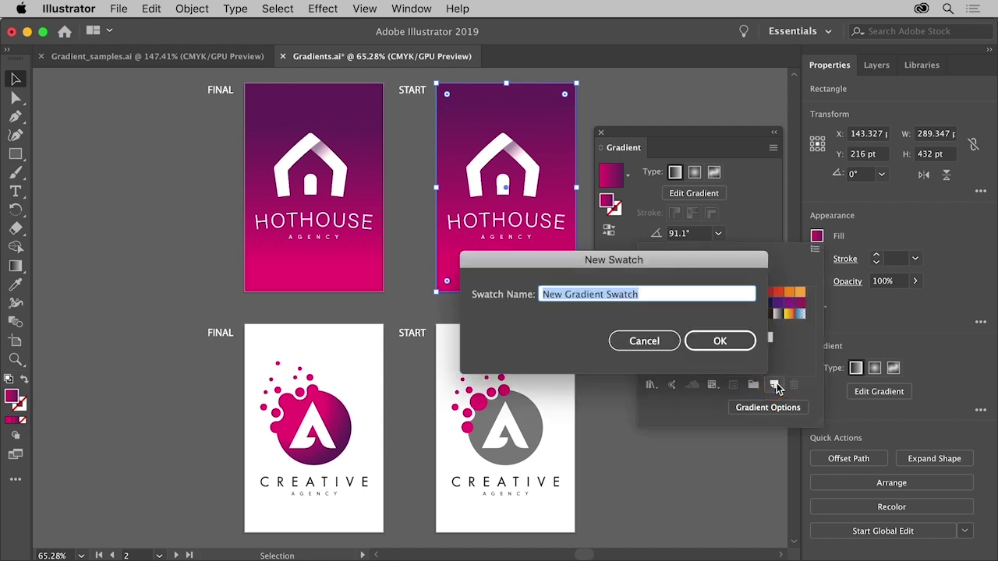
text(hothouse)
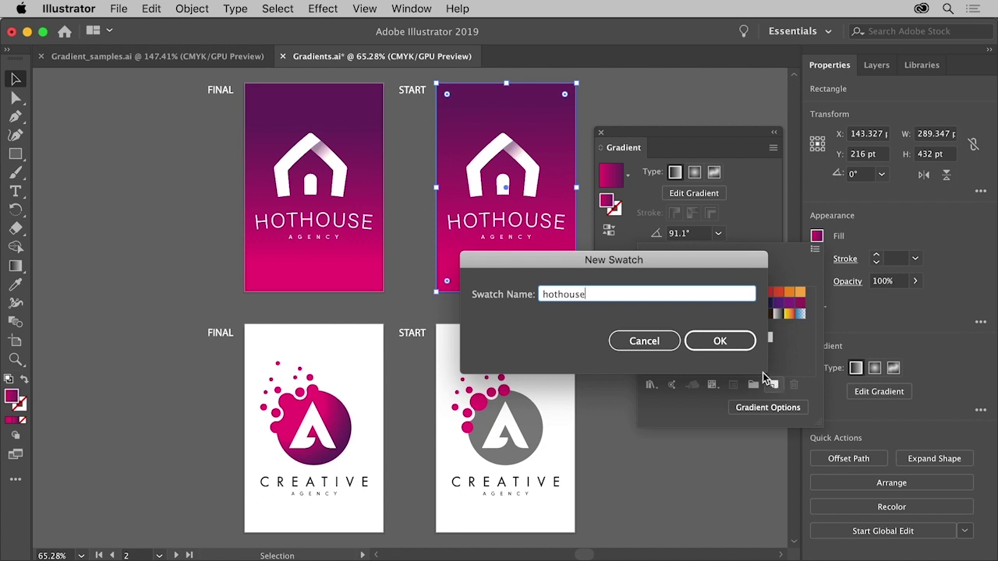
click(741, 344)
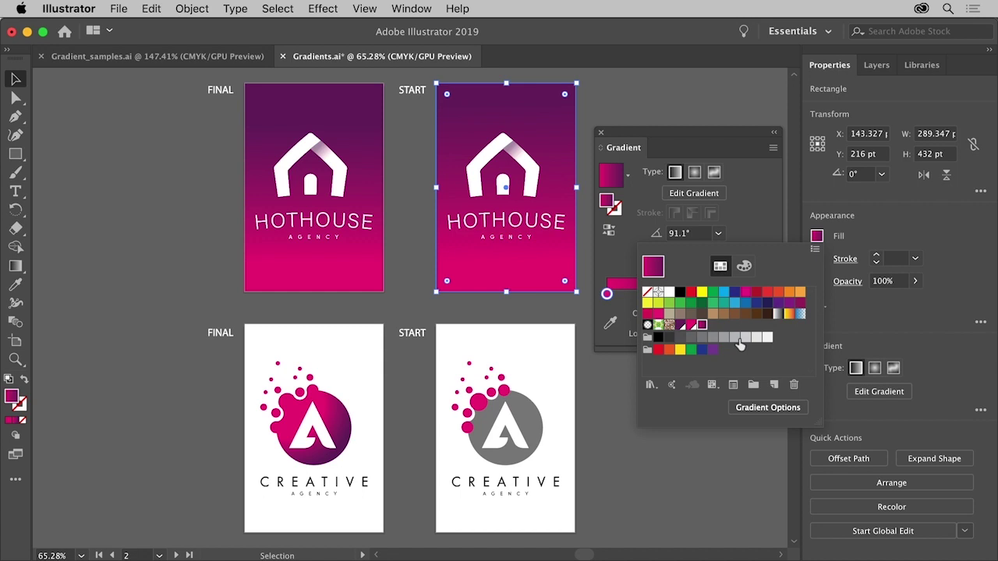
Fill the gray START CREATIVE circle with the hothouse swatch and switch it to Radial Gradient
click(535, 427)
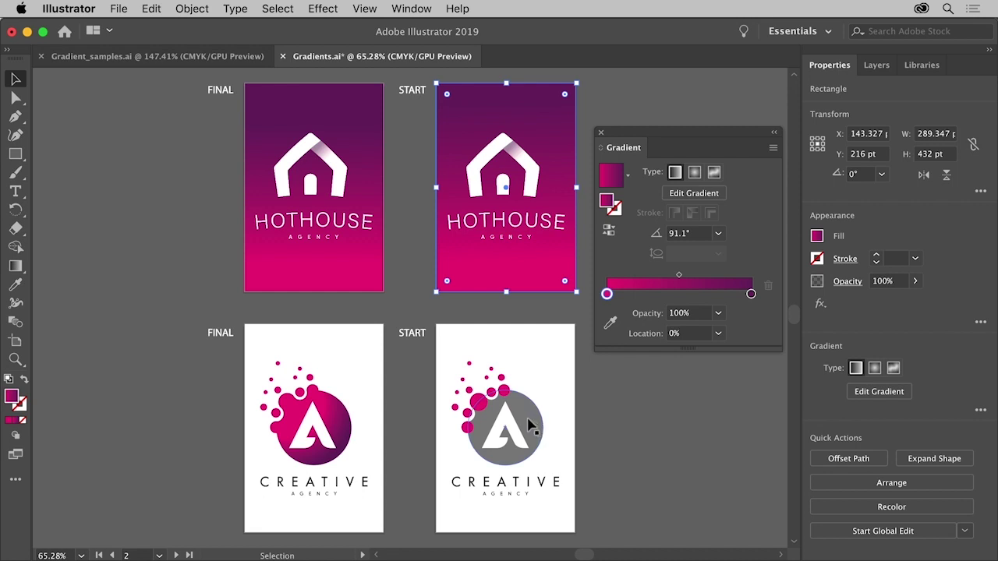
click(529, 425)
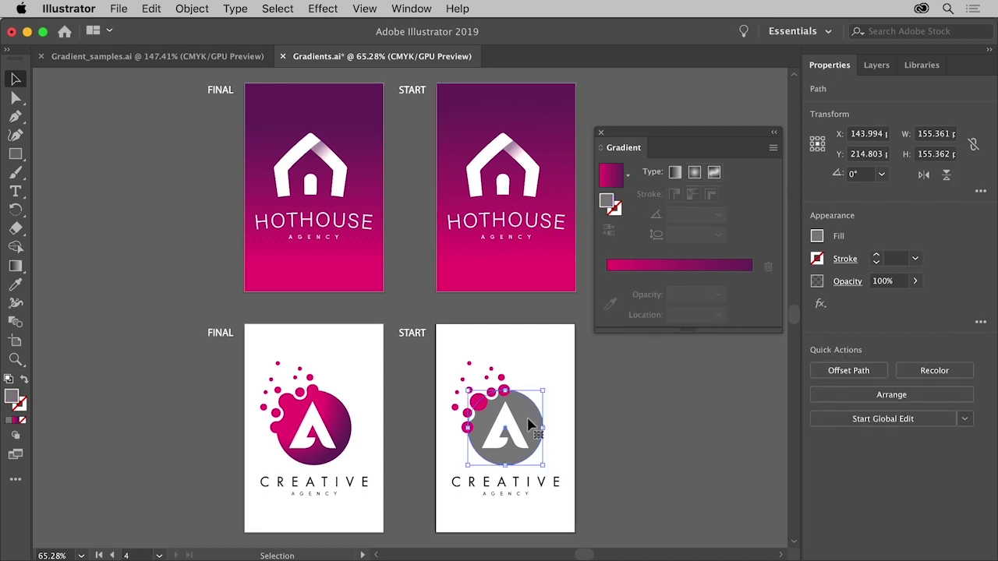
click(817, 235)
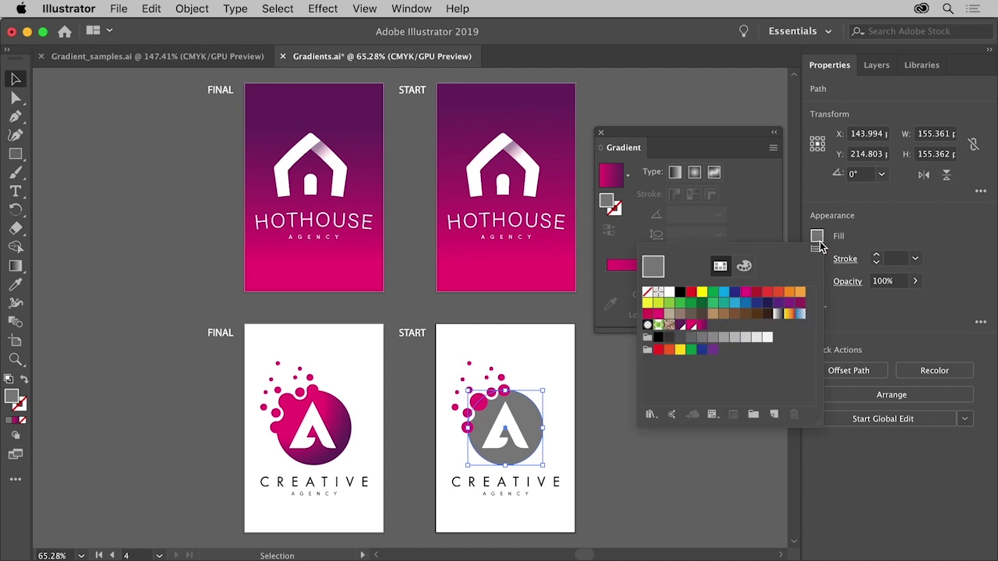
click(702, 324)
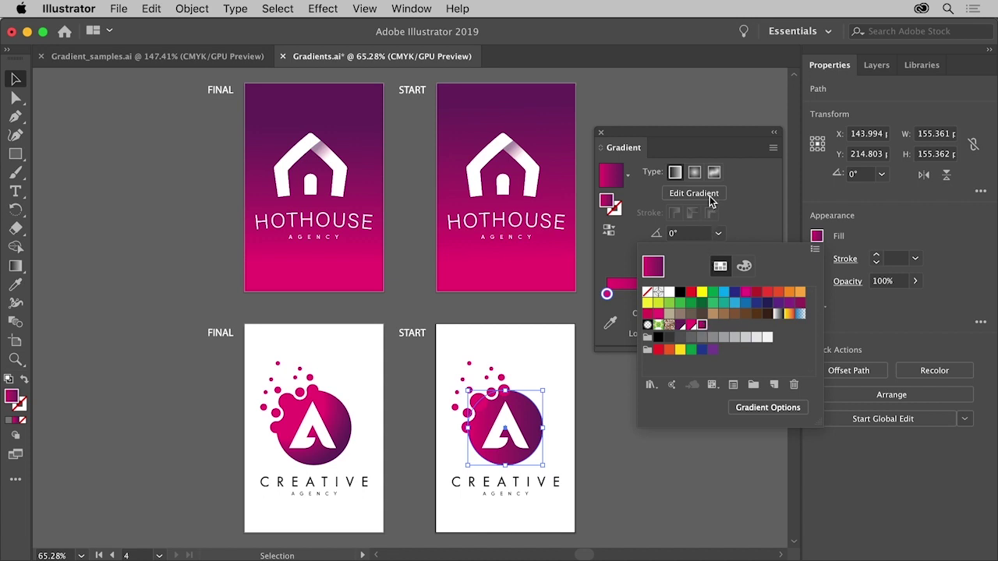
click(713, 133)
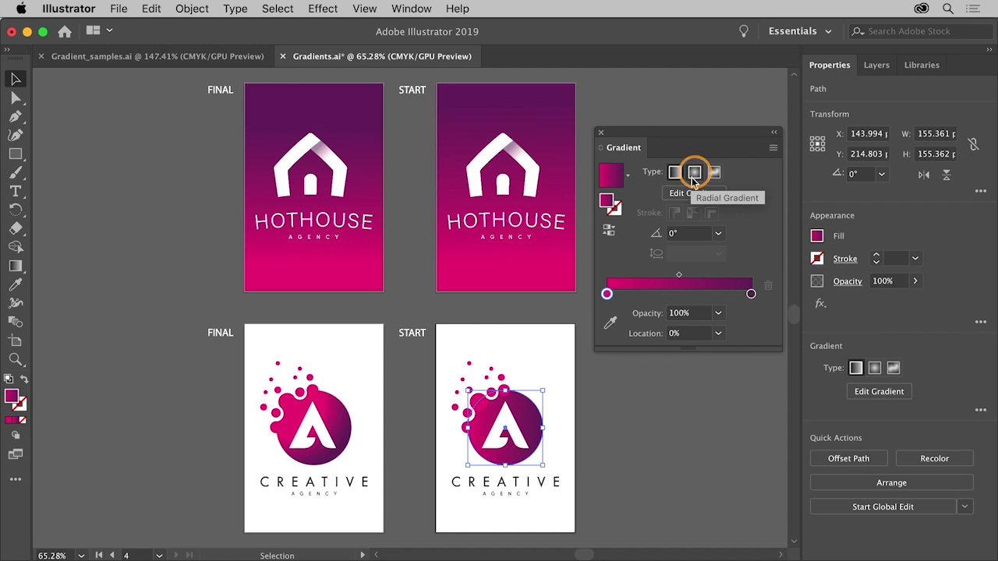
click(875, 369)
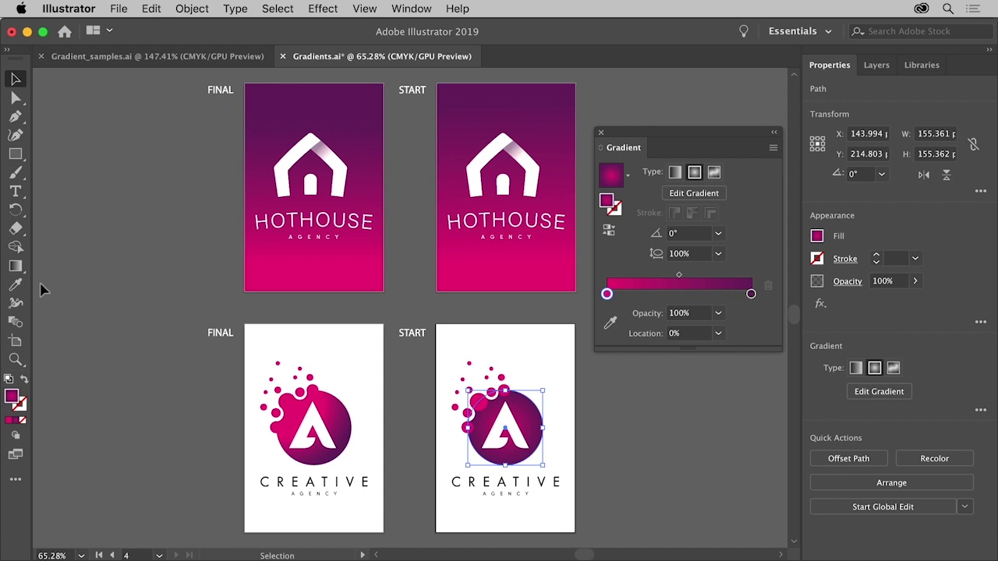
Drag the radial gradient diagonally to -40° and add a third stop near 27%
click(15, 269)
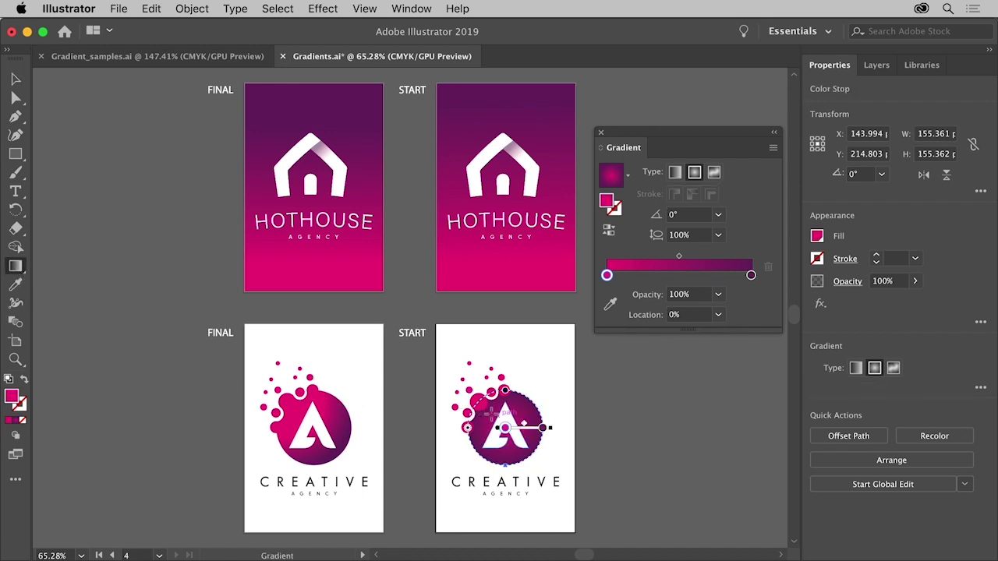
drag(491, 411, 546, 462)
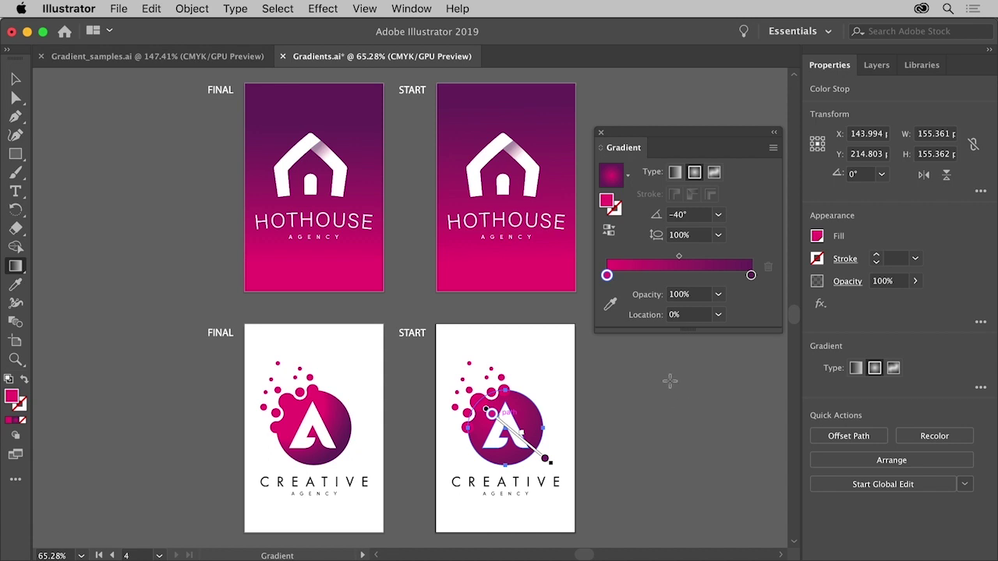
click(645, 275)
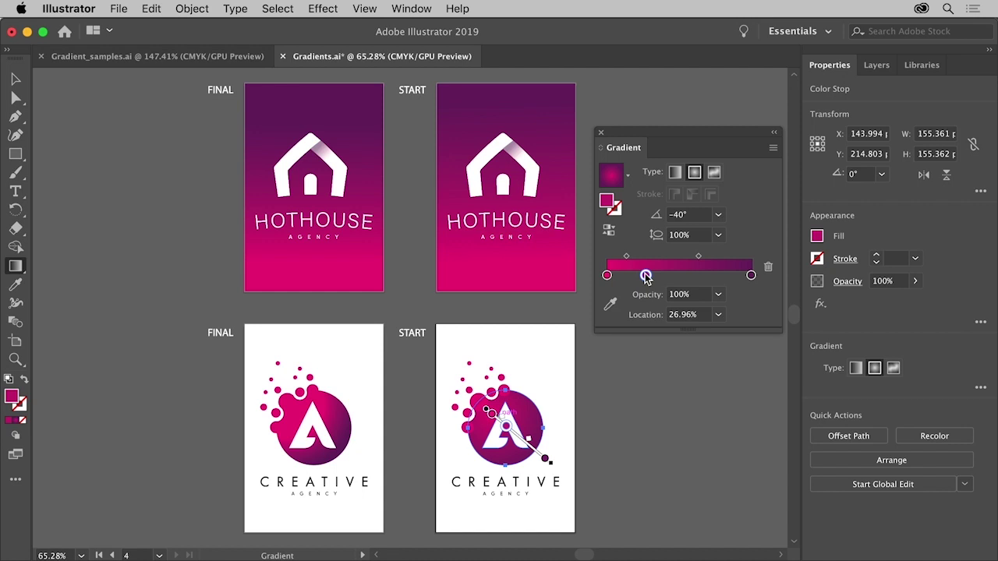
double_click(645, 275)
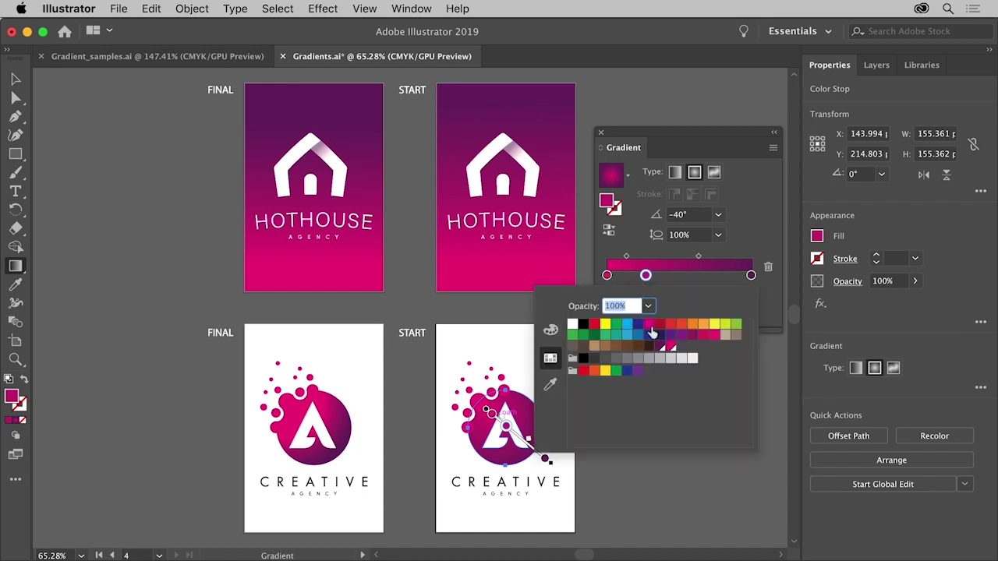